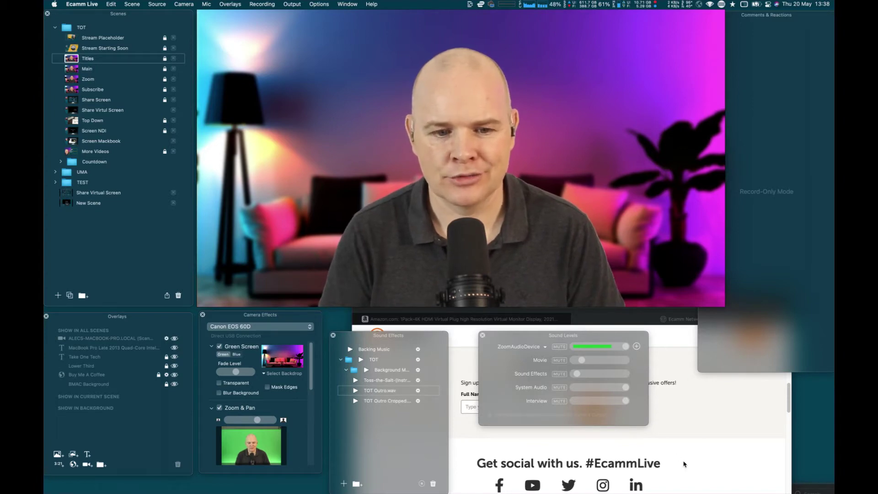
# - Close Ecamm's Program window and position the ecamm.com Safari window over the lower right
pyautogui.moveTo(591, 227)
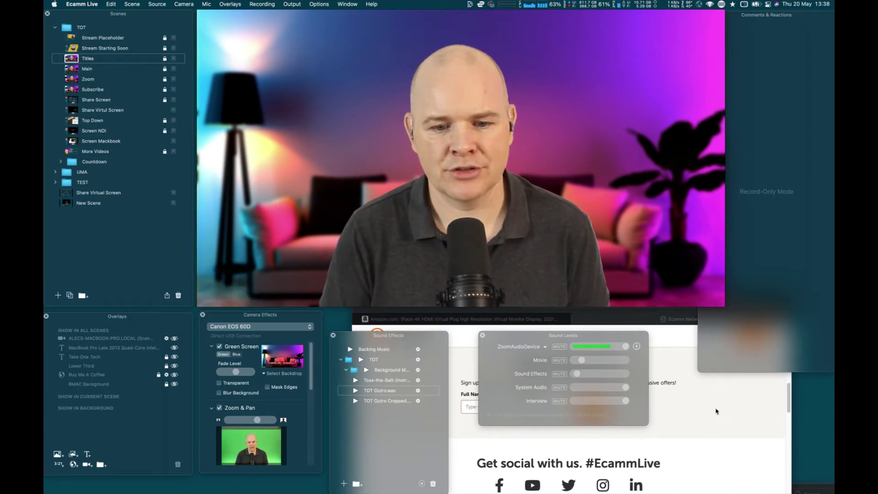
pyautogui.click(714, 462)
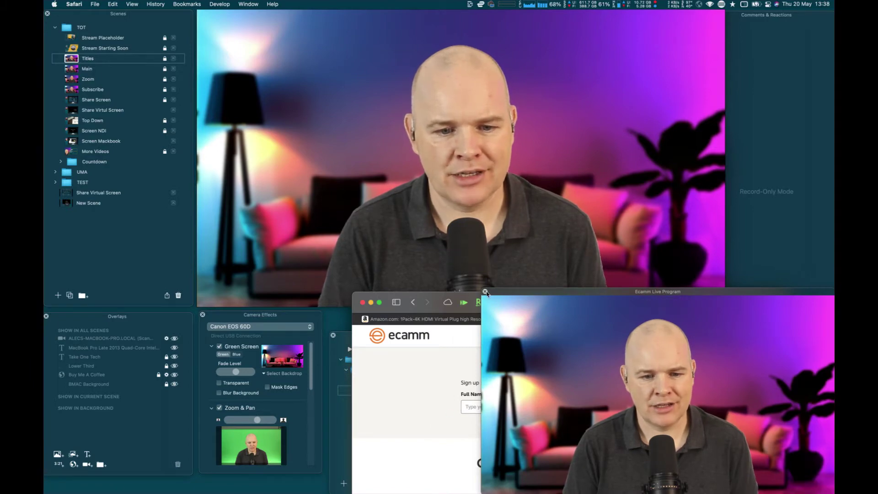
pyautogui.click(510, 298)
pyautogui.moveTo(777, 300); pyautogui.dragTo(784, 195)
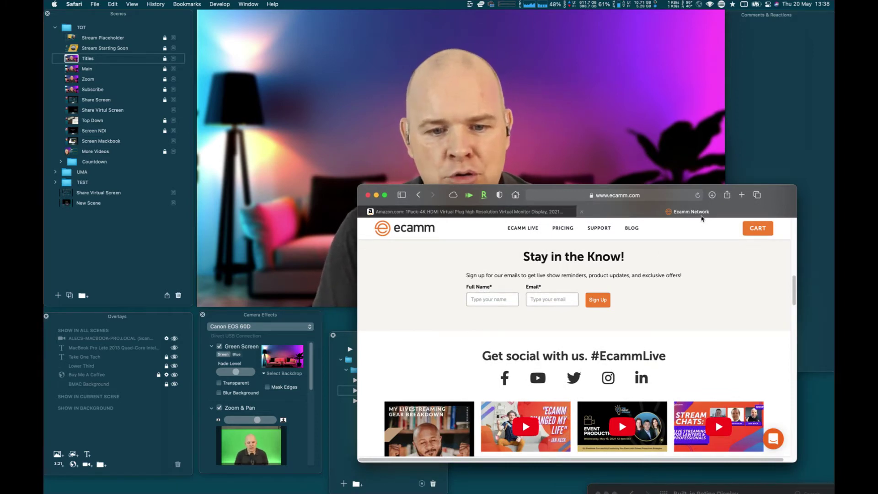
pyautogui.moveTo(459, 103)
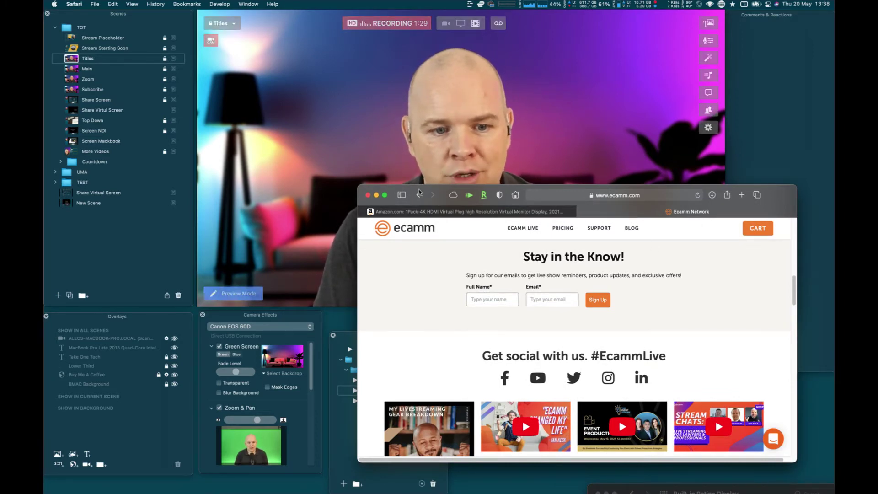
pyautogui.moveTo(365, 189); pyautogui.dragTo(379, 210)
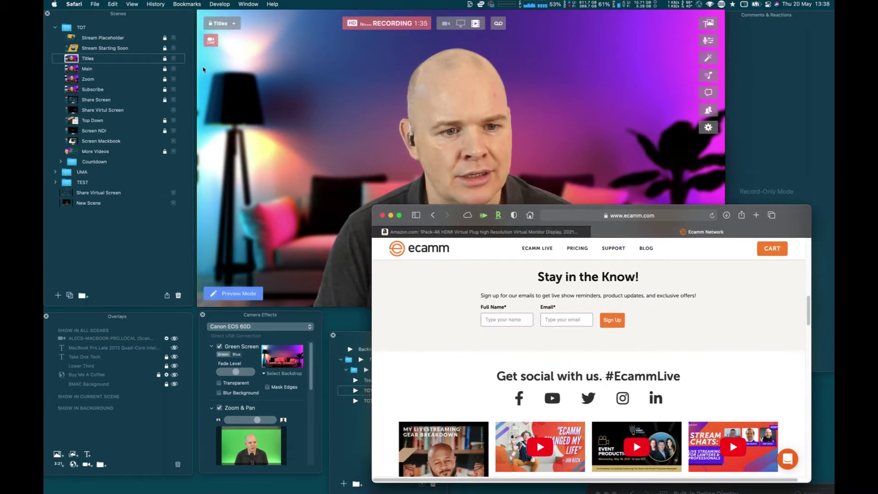
pyautogui.click(223, 72)
# - Create a new empty scene and set its source to Share Screen
pyautogui.click(131, 5)
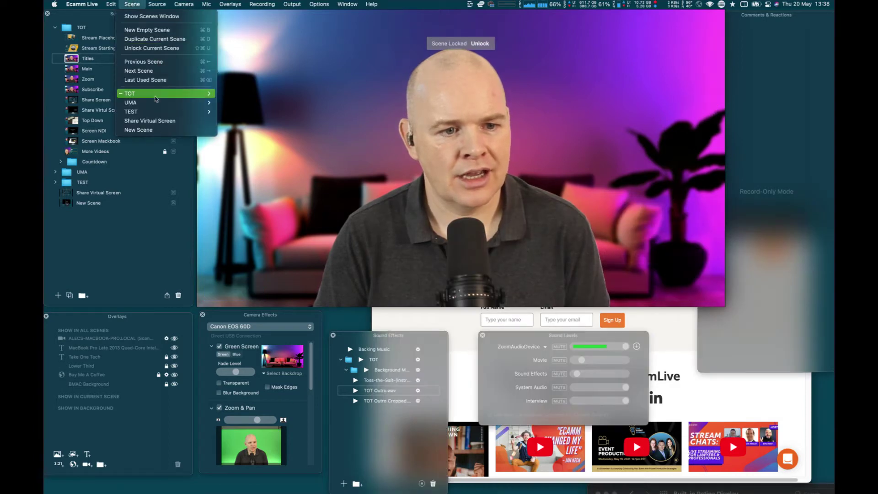
pyautogui.click(166, 31)
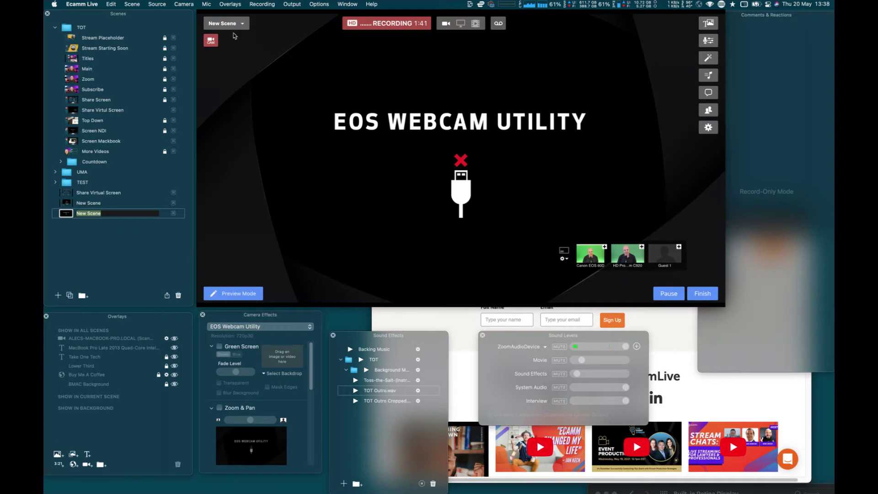
pyautogui.click(163, 5)
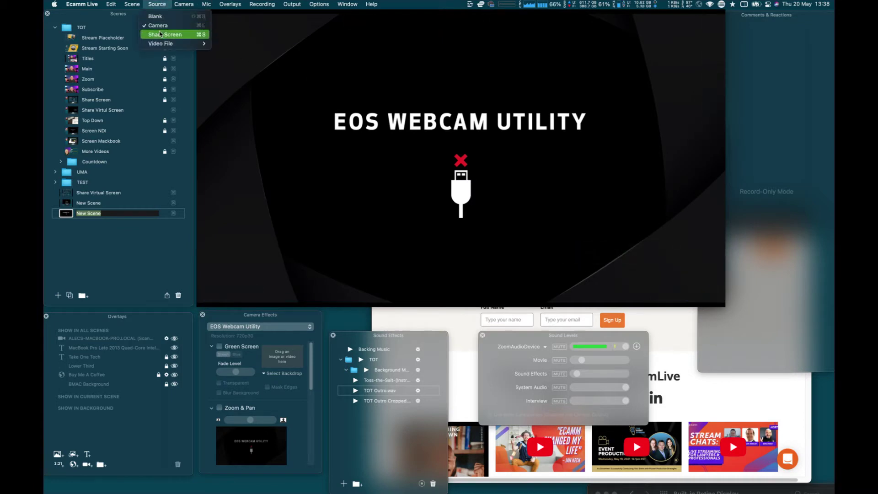
pyautogui.click(161, 35)
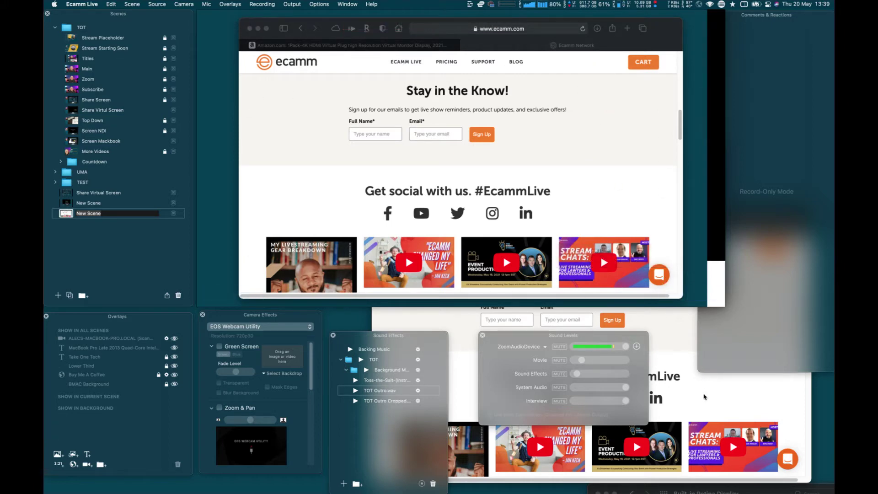
pyautogui.click(459, 316)
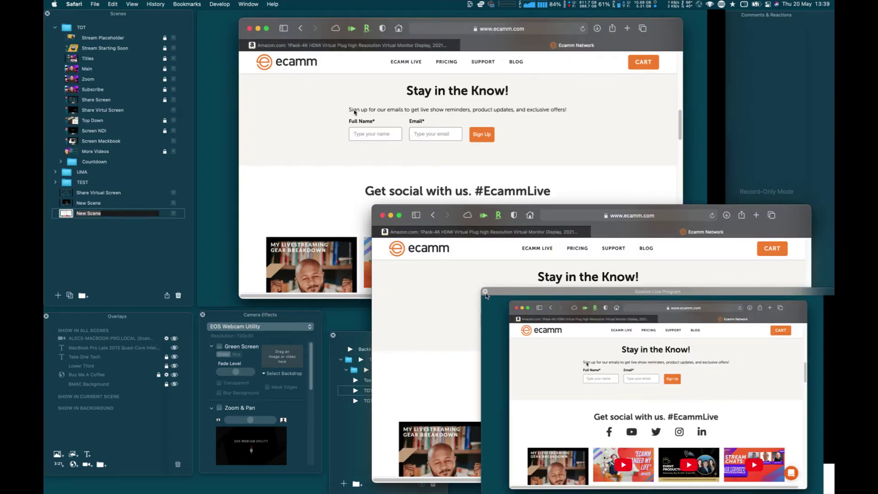
# - Close the Program window and move Ecamm's shared-screen preview up and right
pyautogui.click(486, 292)
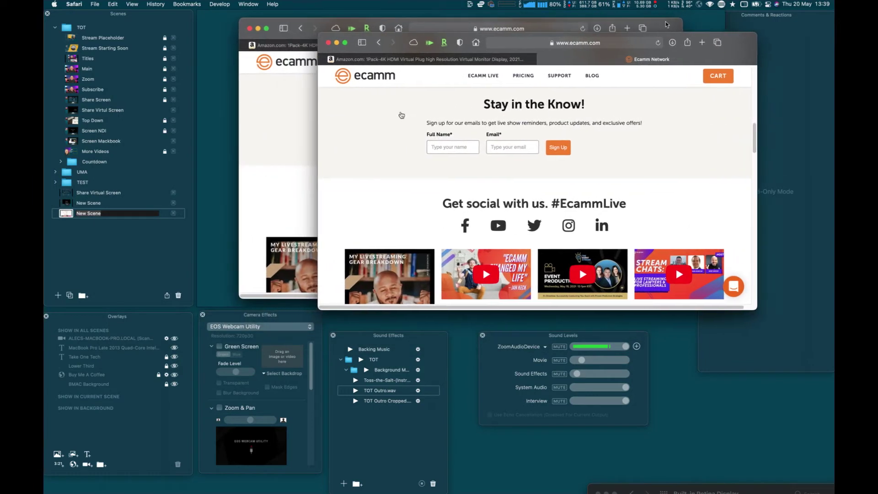
pyautogui.click(221, 46)
pyautogui.moveTo(215, 116); pyautogui.dragTo(219, 99)
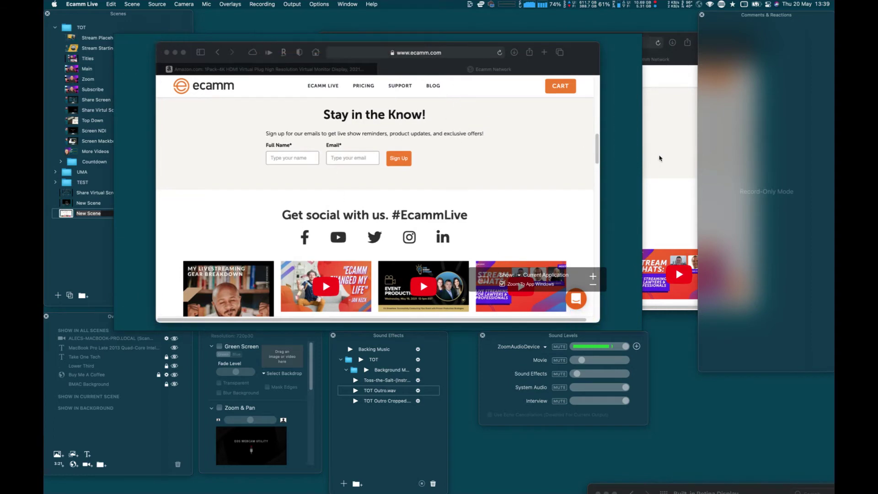
# - Enlarge the ecamm.com Safari window and settle it lower right on the screen
pyautogui.click(683, 68)
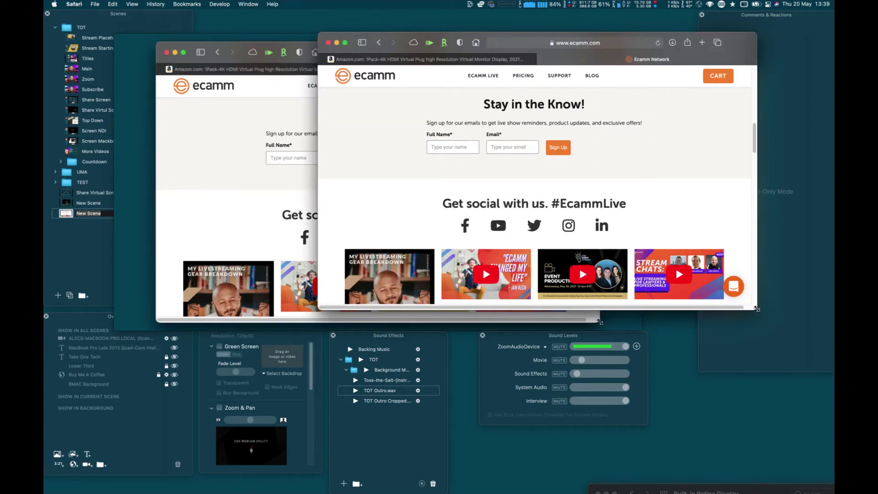
pyautogui.moveTo(755, 307); pyautogui.dragTo(812, 354)
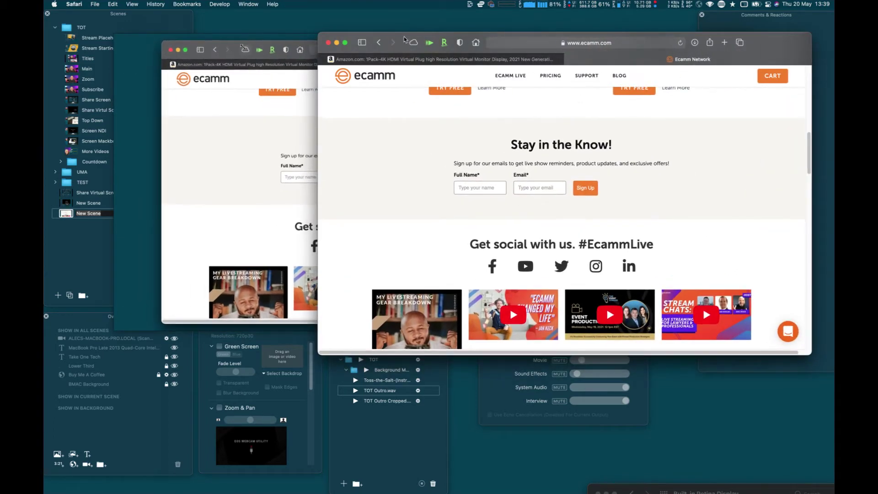
pyautogui.moveTo(402, 39); pyautogui.dragTo(403, 145)
pyautogui.moveTo(280, 45)
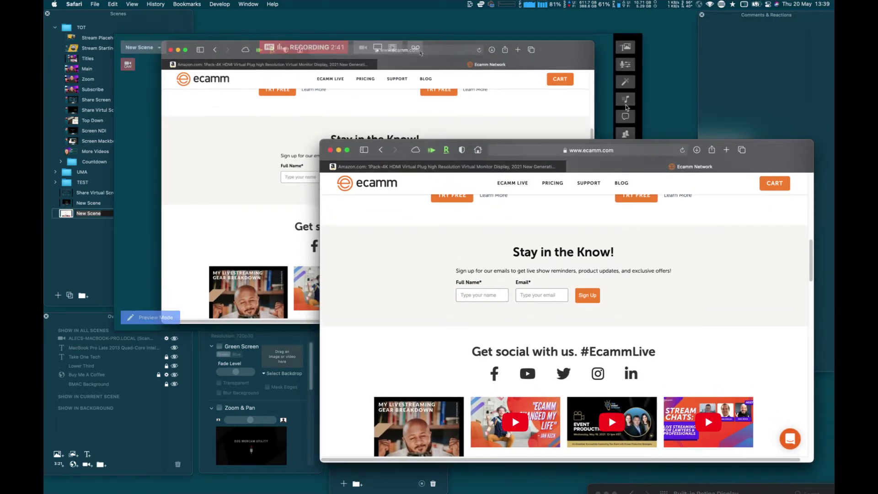
pyautogui.click(177, 47)
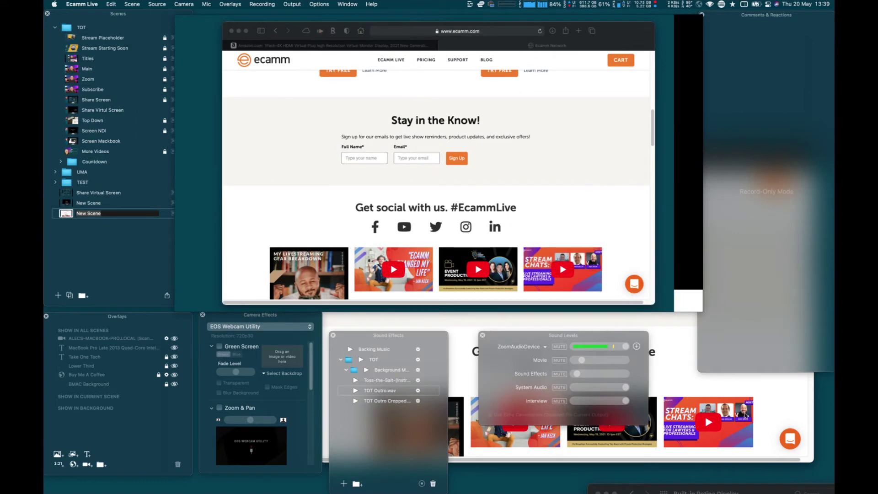
pyautogui.click(767, 415)
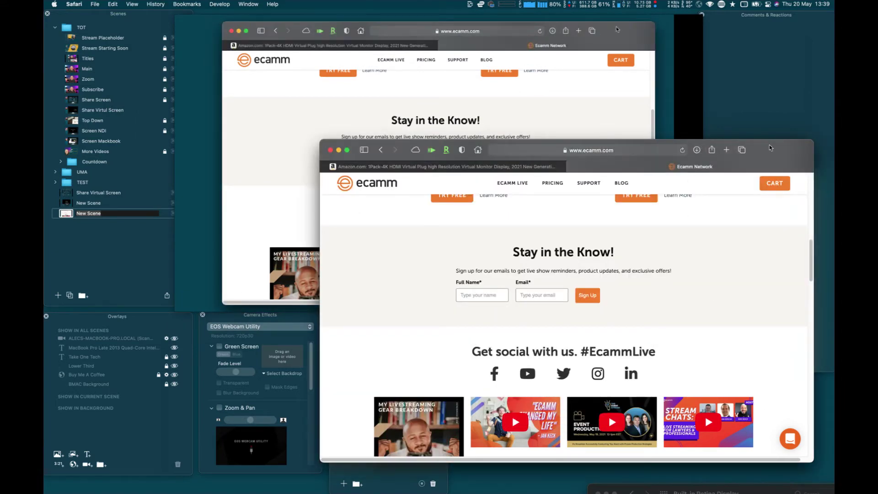
pyautogui.moveTo(770, 148); pyautogui.dragTo(771, 155)
# - Close the Comments & Reactions and Sound Effects panels and enlarge the shared-screen preview
pyautogui.click(735, 60)
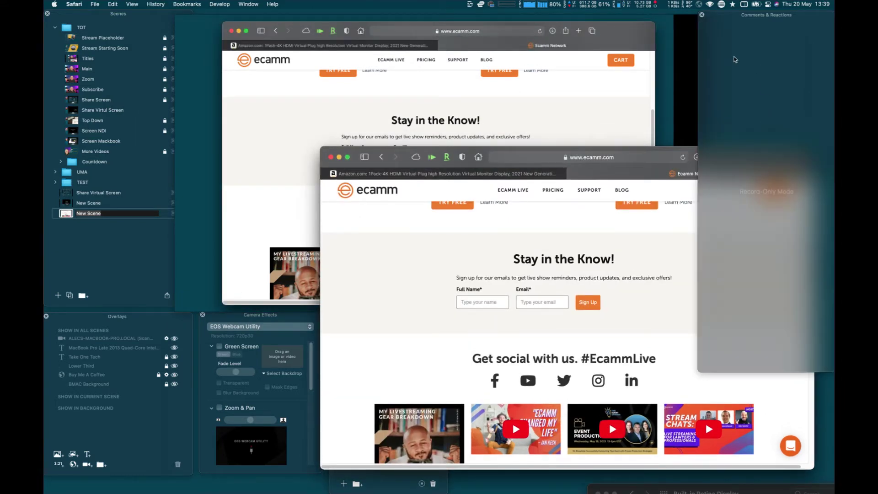
pyautogui.click(702, 17)
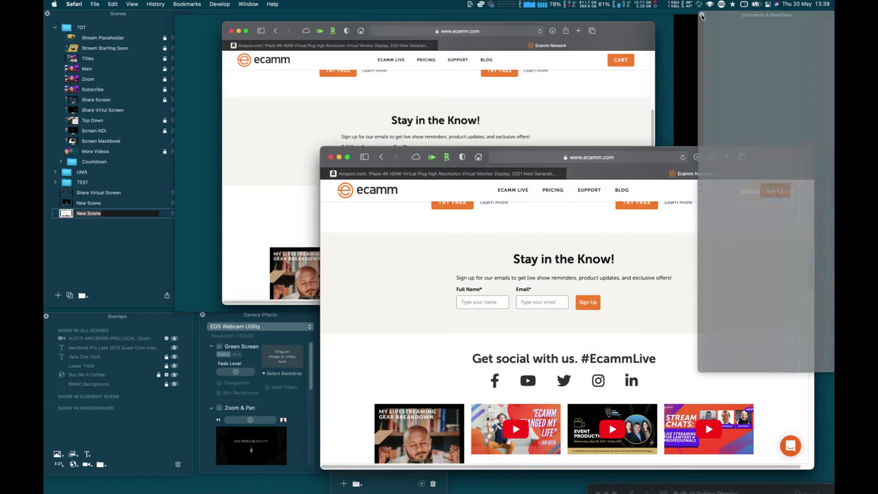
pyautogui.moveTo(223, 25); pyautogui.dragTo(205, 28)
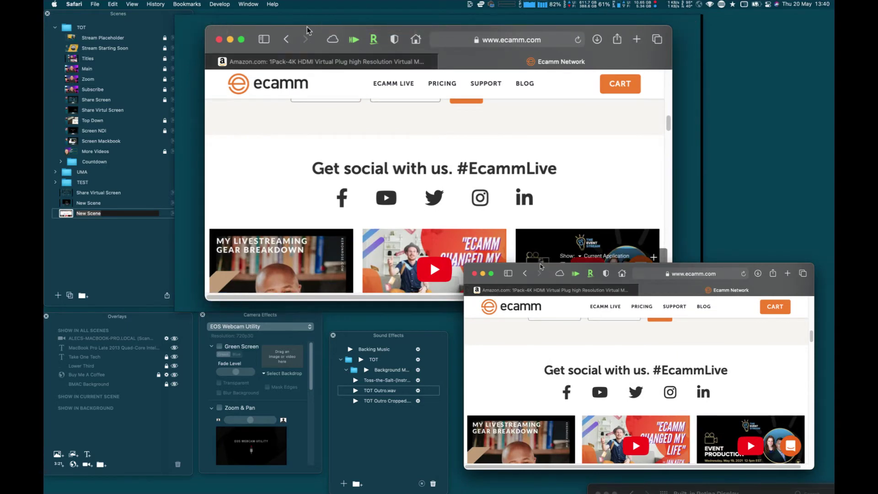
pyautogui.moveTo(312, 32); pyautogui.dragTo(312, 33)
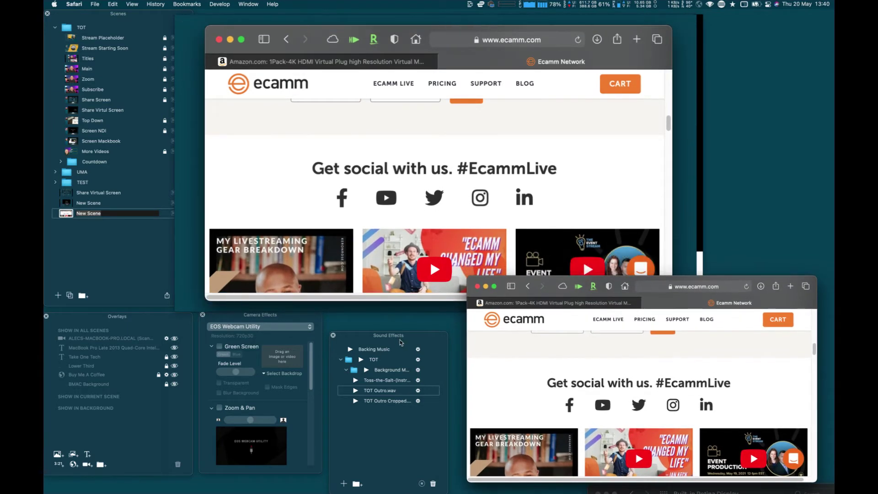
pyautogui.click(333, 336)
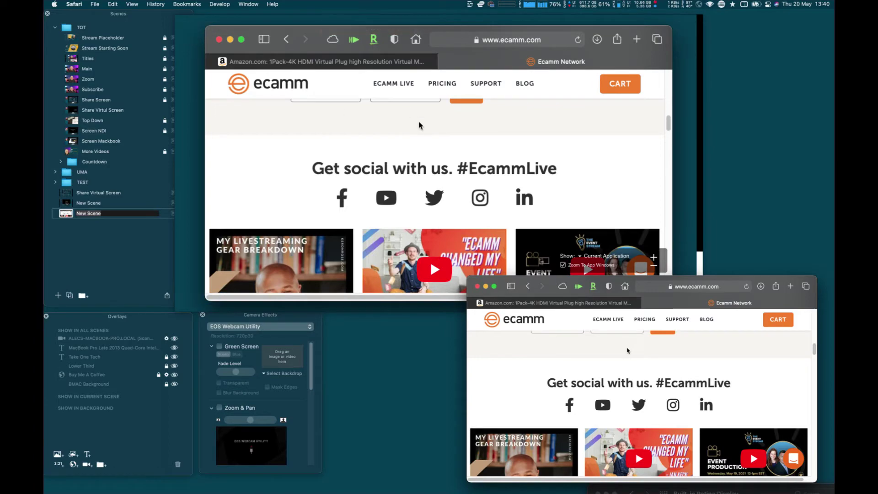
# - Scroll the ecamm.com page in Safari and open Safari's File menu
pyautogui.scroll(-5, 446, 208)
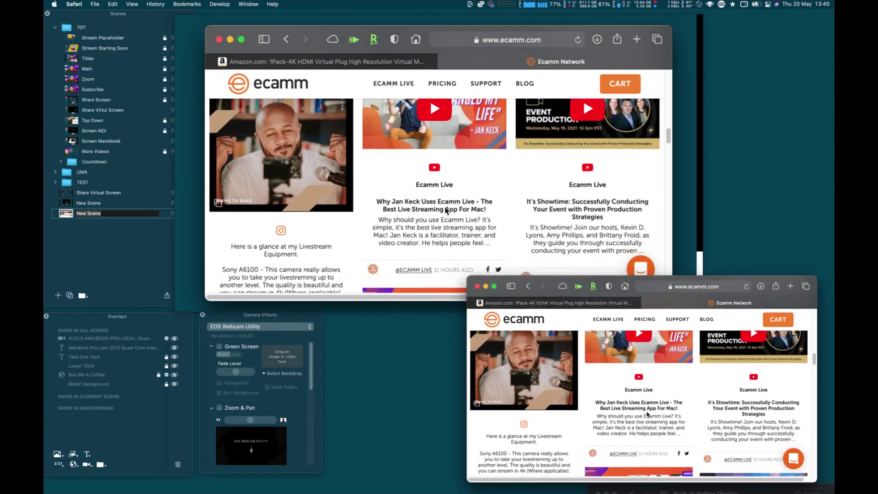
pyautogui.scroll(8, 446, 209)
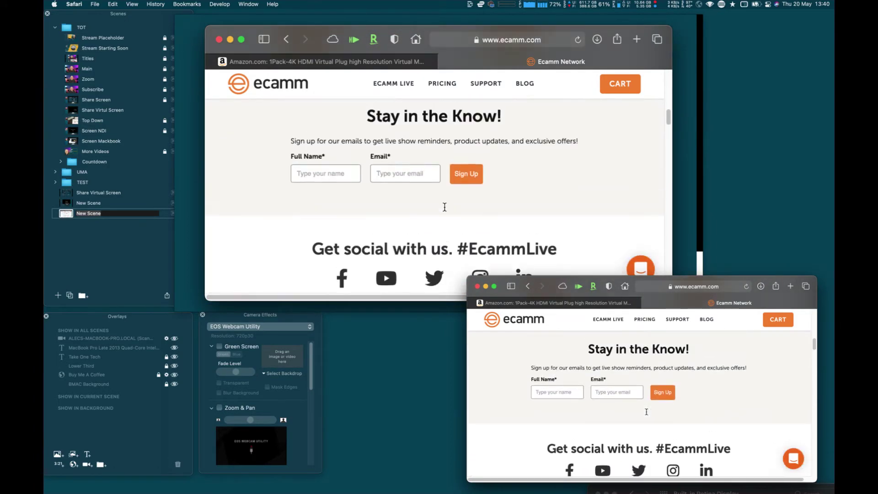
pyautogui.scroll(2, 444, 207)
pyautogui.moveTo(330, 203)
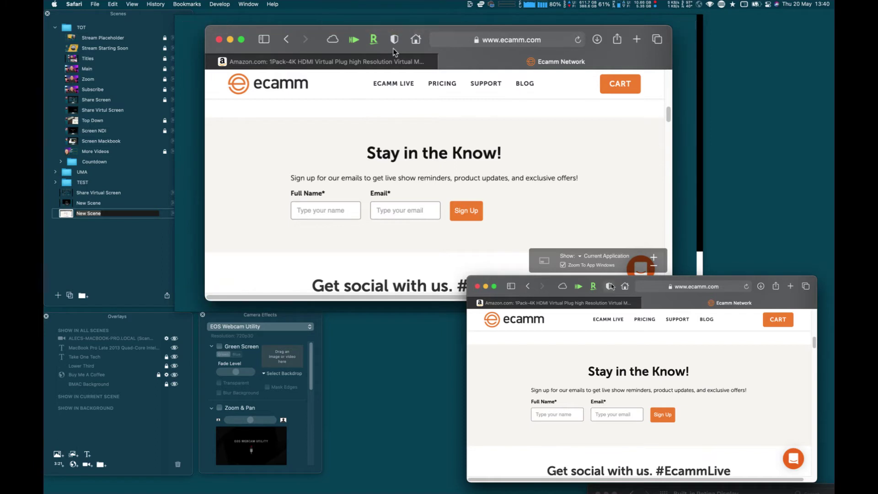
pyautogui.click(95, 5)
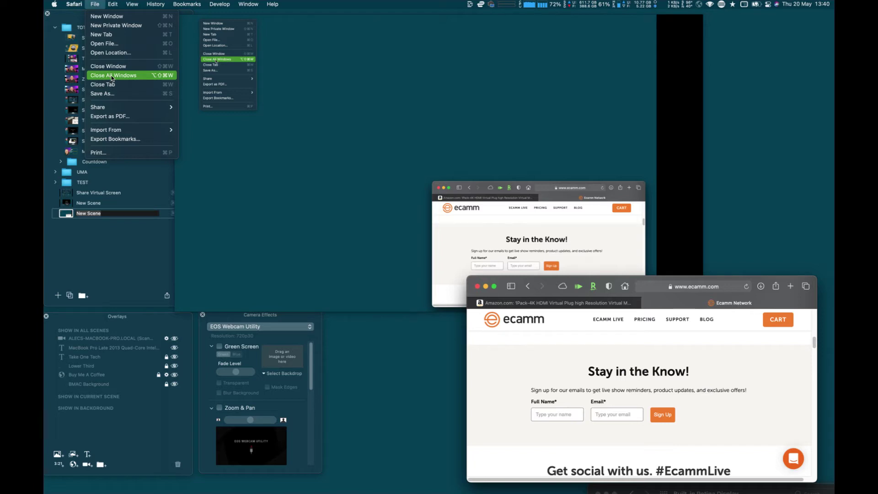
pyautogui.moveTo(114, 6)
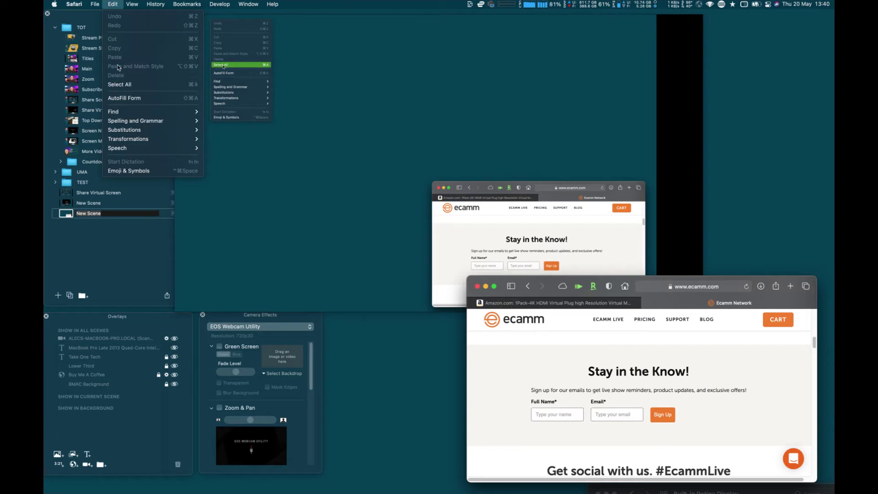
# - Bring Ecamm Live to the front and select the Share Screen scene
pyautogui.moveTo(174, 112)
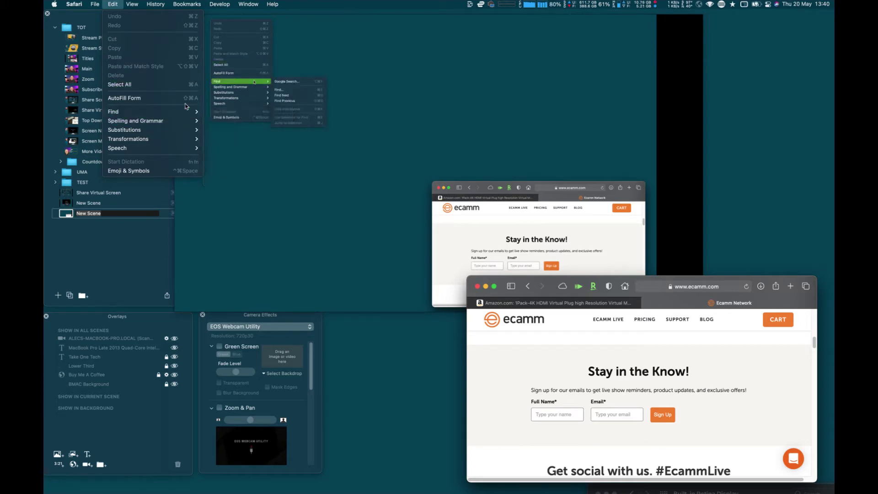
pyautogui.moveTo(314, 84)
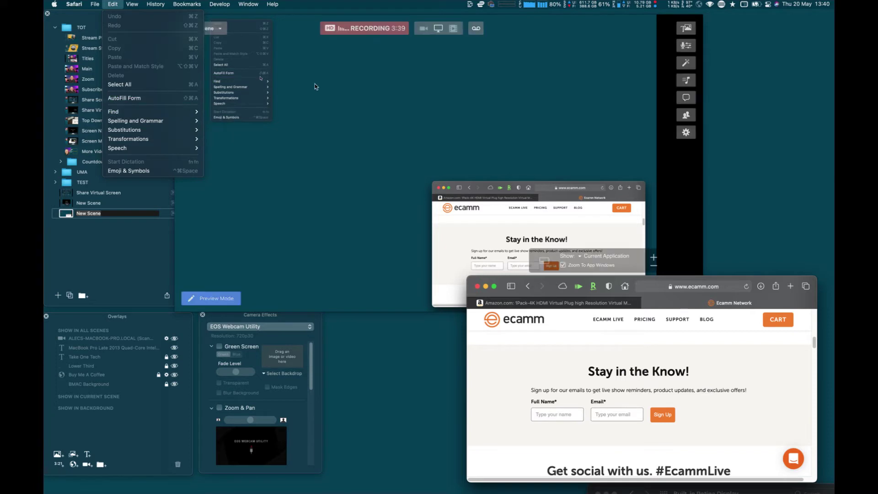
pyautogui.click(354, 111)
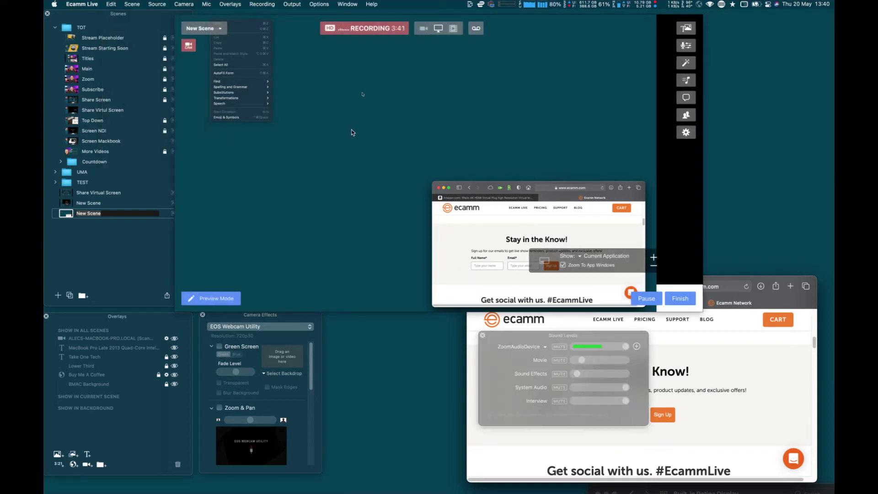
pyautogui.click(75, 101)
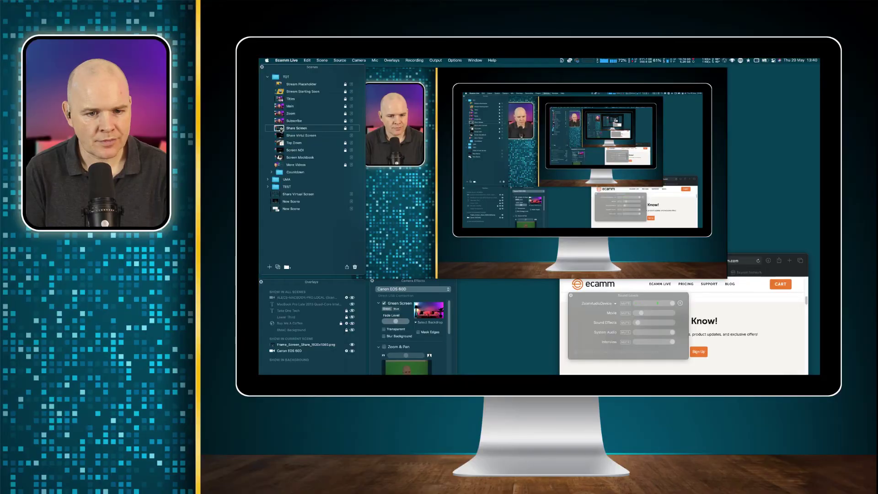
# - Open Ecamm Live's Screen Sharing preferences for the Share Screen scene
pyautogui.moveTo(425, 78)
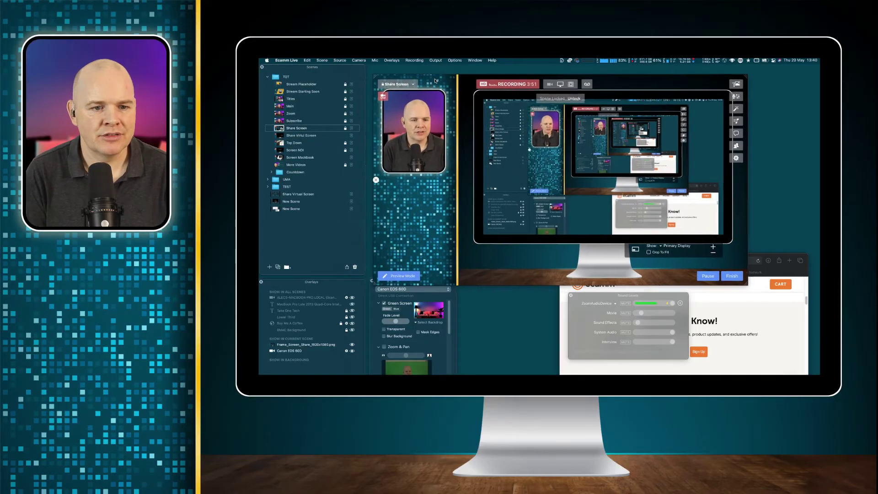
pyautogui.moveTo(419, 133)
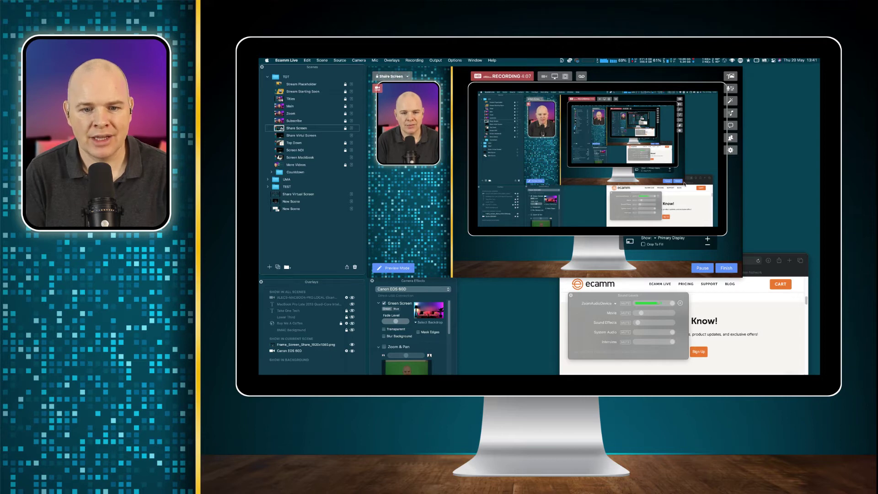
pyautogui.click(730, 152)
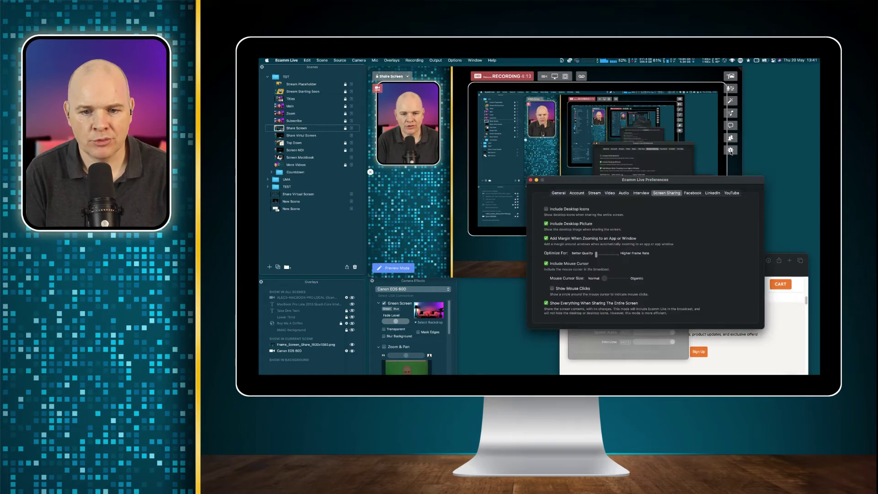
# - Turn off Show Everything When Sharing The Entire Screen in Screen Sharing preferences
pyautogui.moveTo(707, 182); pyautogui.dragTo(653, 131)
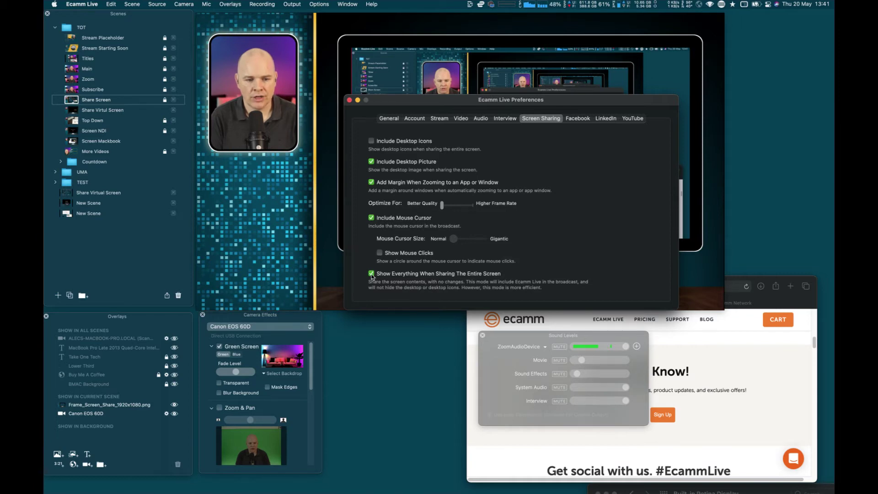
pyautogui.click(372, 274)
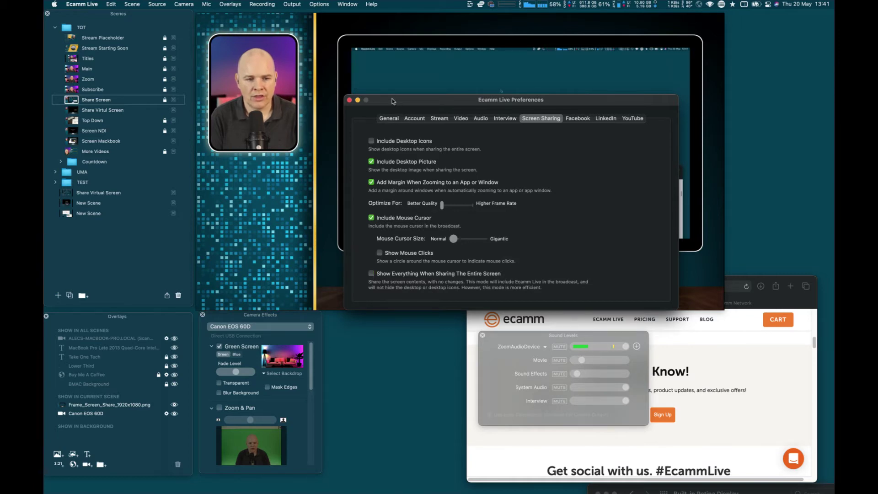
pyautogui.moveTo(392, 98); pyautogui.dragTo(387, 273)
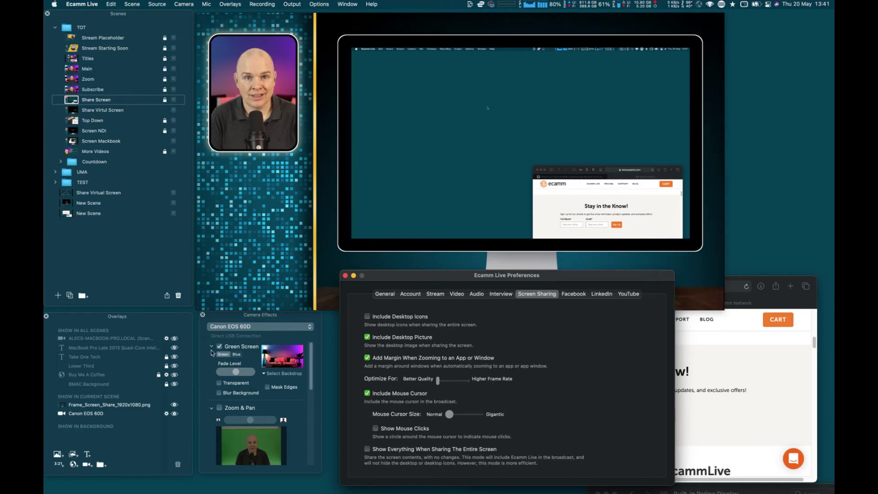
# - Move the Safari window to the upper left and resize it to fill most of the screen
pyautogui.click(772, 301)
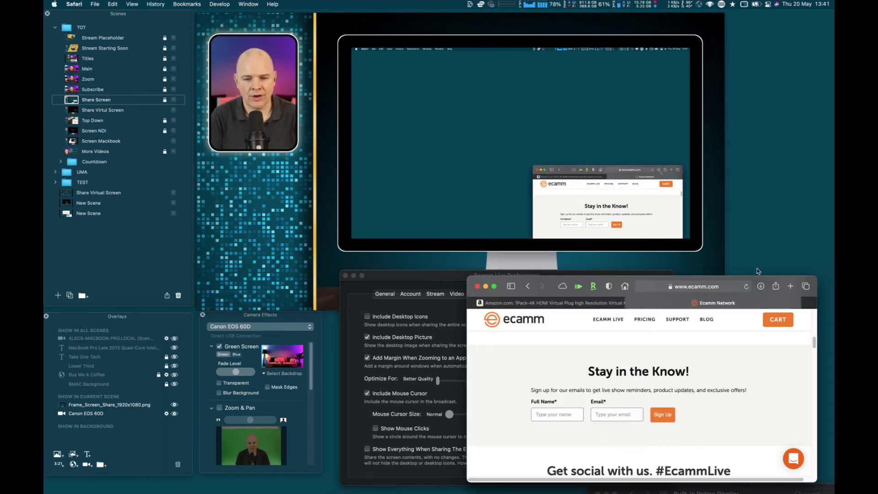
pyautogui.moveTo(542, 286); pyautogui.dragTo(139, 29)
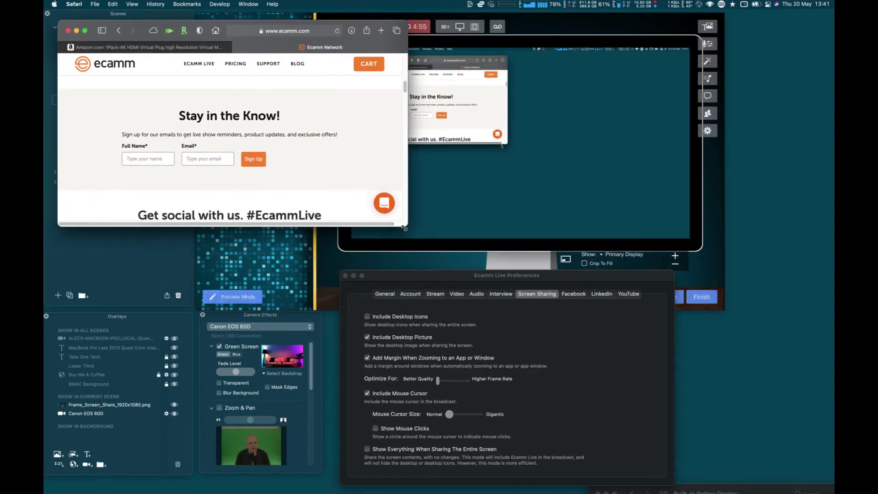
pyautogui.moveTo(407, 226); pyautogui.dragTo(825, 467)
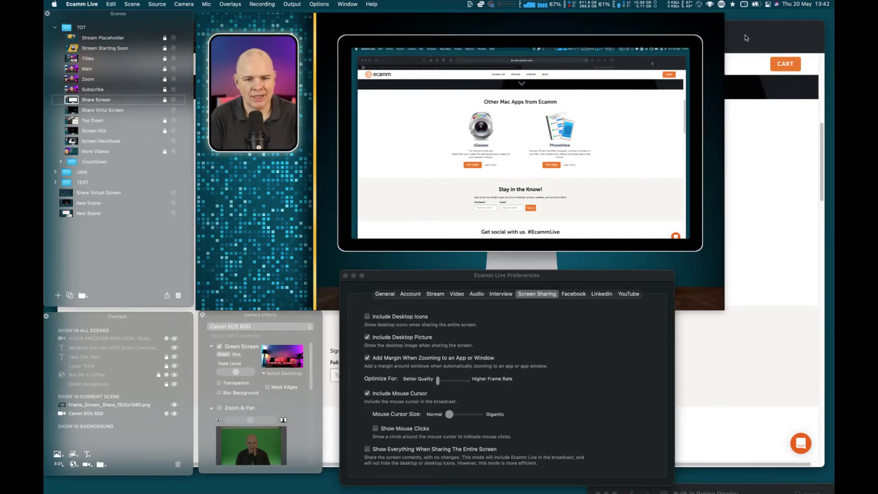
pyautogui.click(747, 37)
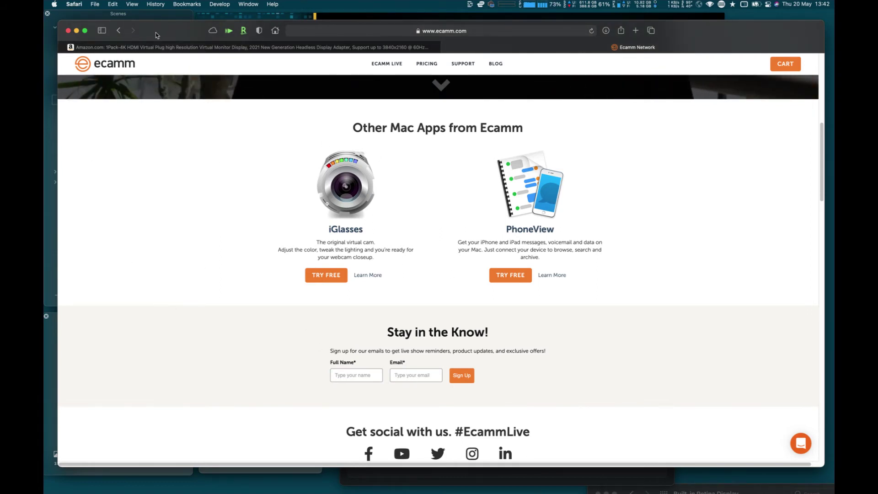
# - Reposition the Safari window at the top and switch to the Amazon HDMI adapter tab
pyautogui.moveTo(155, 35); pyautogui.dragTo(238, 346)
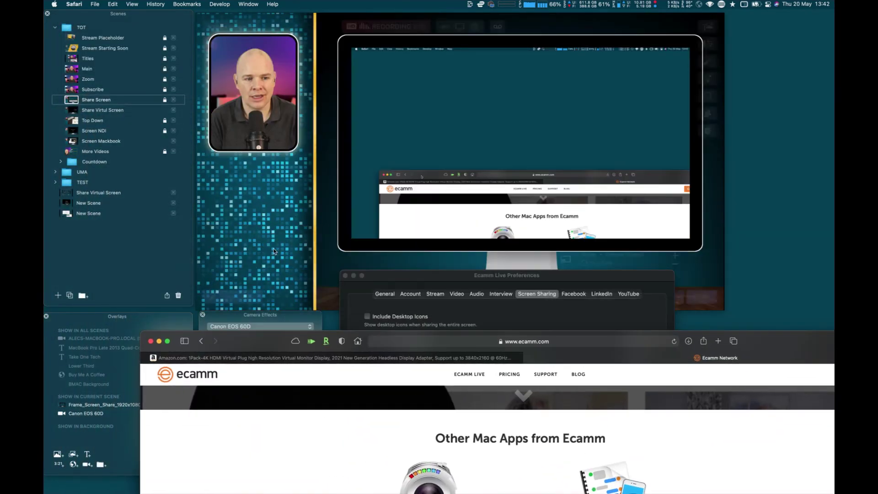
pyautogui.moveTo(310, 350); pyautogui.dragTo(166, 28)
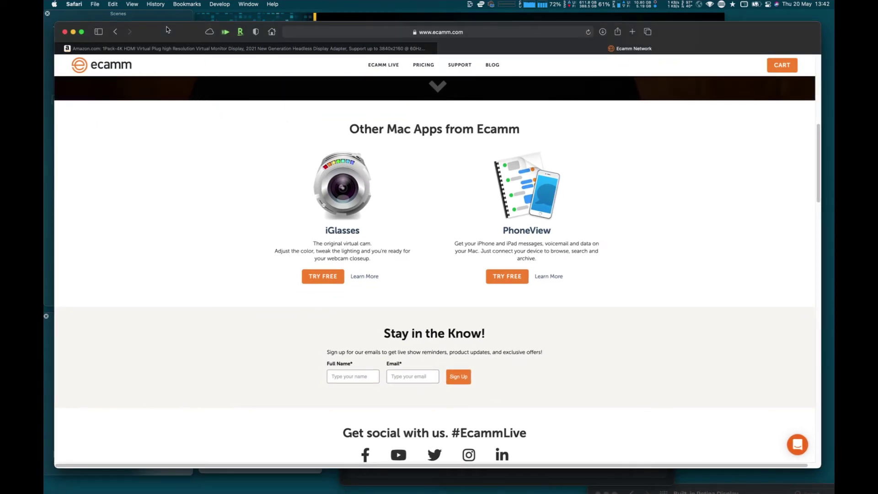
pyautogui.click(213, 49)
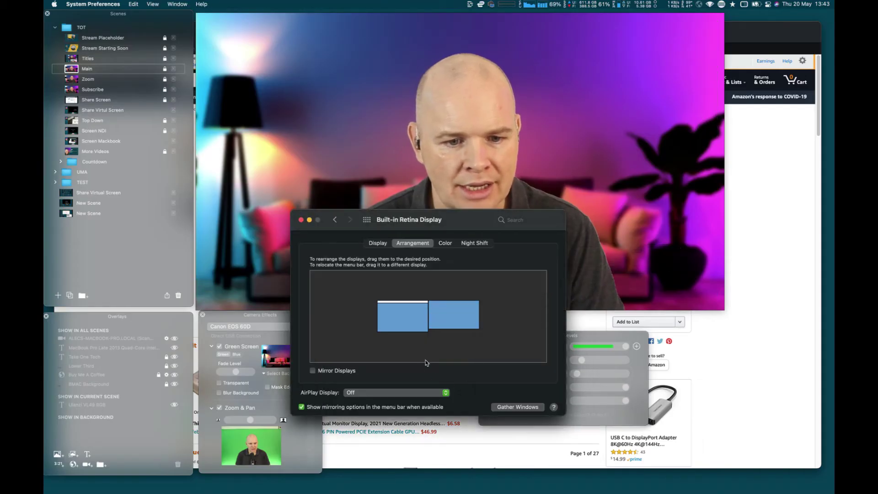
# - Review the Display and Arrangement tabs, move the Displays window down-right, then return to Ecamm Live
pyautogui.click(390, 245)
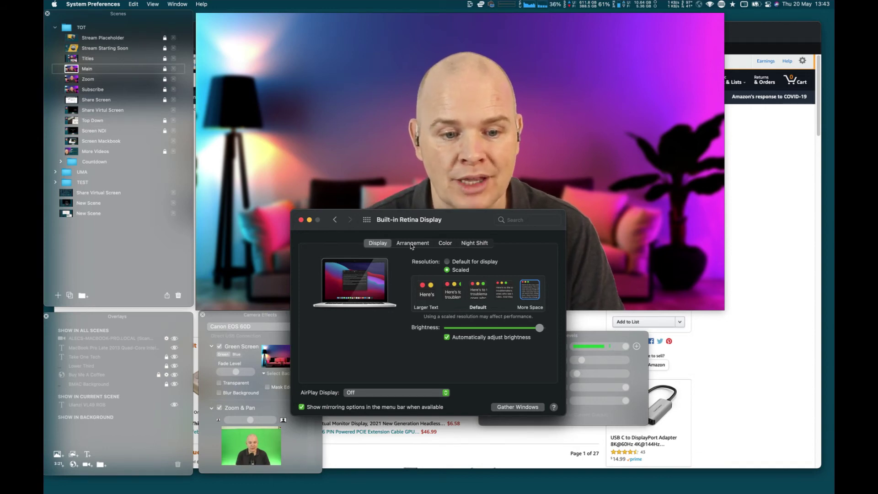
pyautogui.click(411, 244)
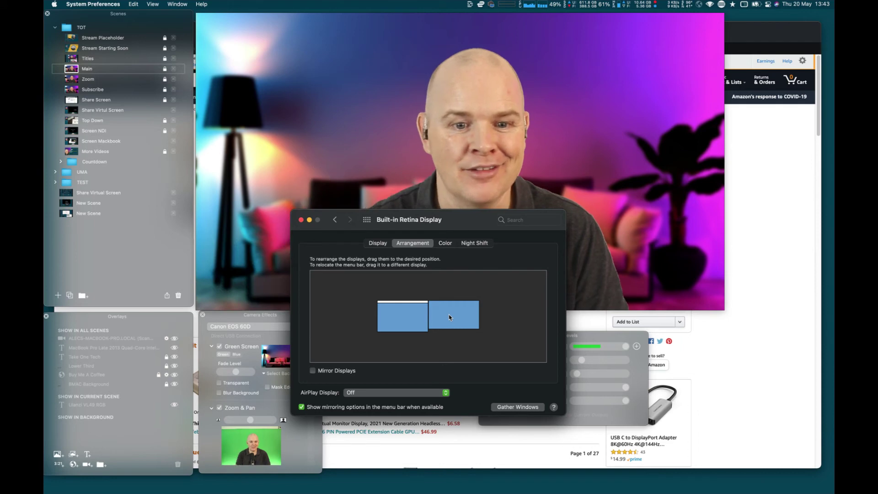
pyautogui.moveTo(469, 216); pyautogui.dragTo(594, 312)
pyautogui.click(337, 116)
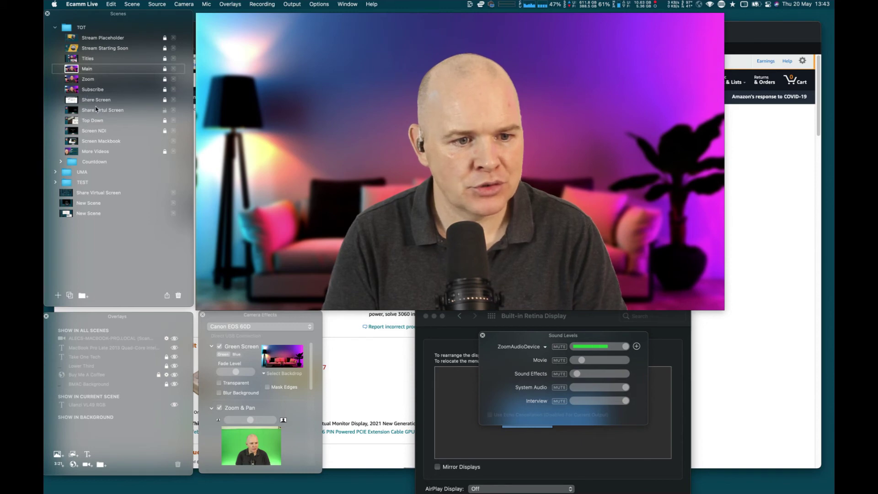
# - Switch to the Share Virtul Screen scene and move the Displays window onto the virtual display
pyautogui.click(85, 113)
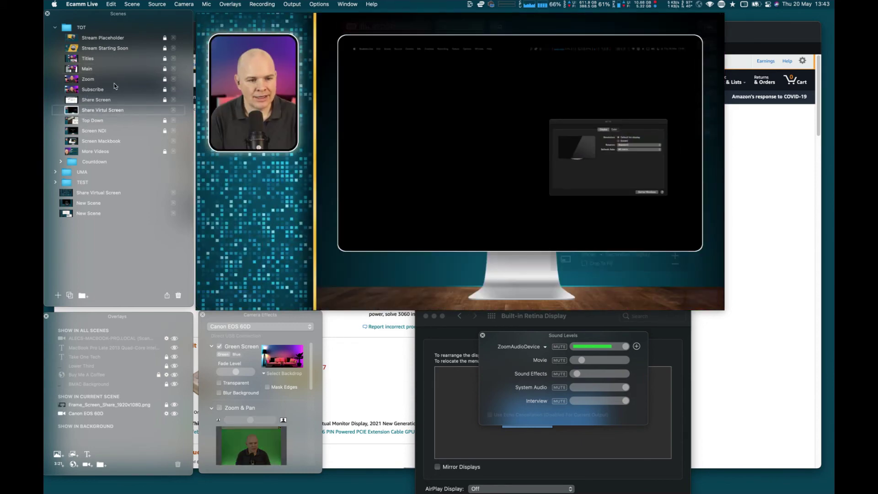
pyautogui.moveTo(359, 132)
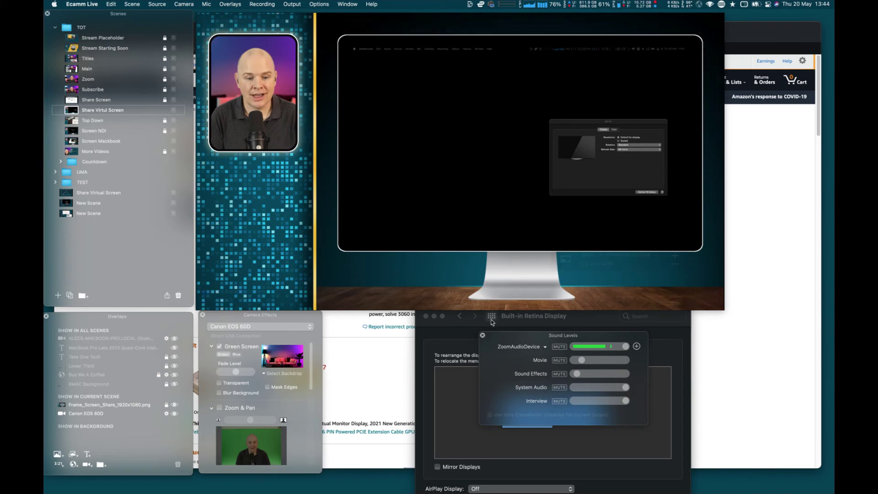
pyautogui.click(594, 319)
pyautogui.moveTo(593, 320); pyautogui.dragTo(877, 137)
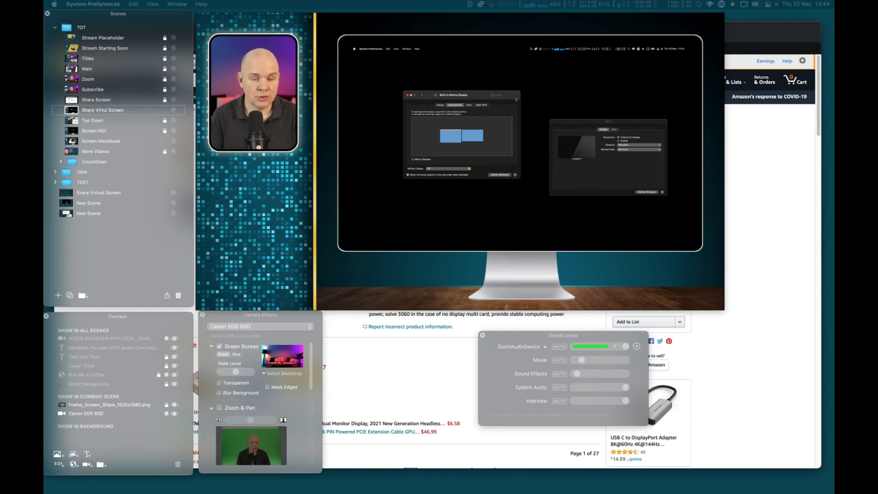
# - Bring Ecamm Live forward, then bring up Safari's Amazon page for the 4K HDMI virtual display adapter
pyautogui.click(100, 457)
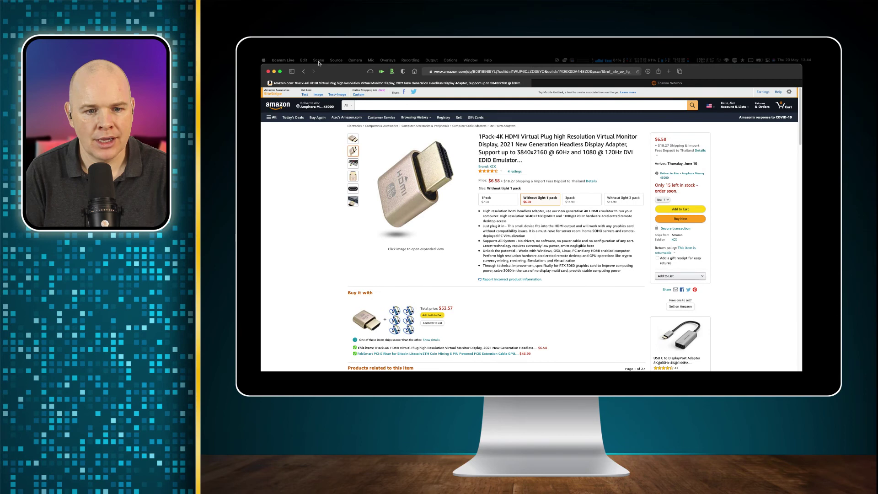
pyautogui.click(318, 66)
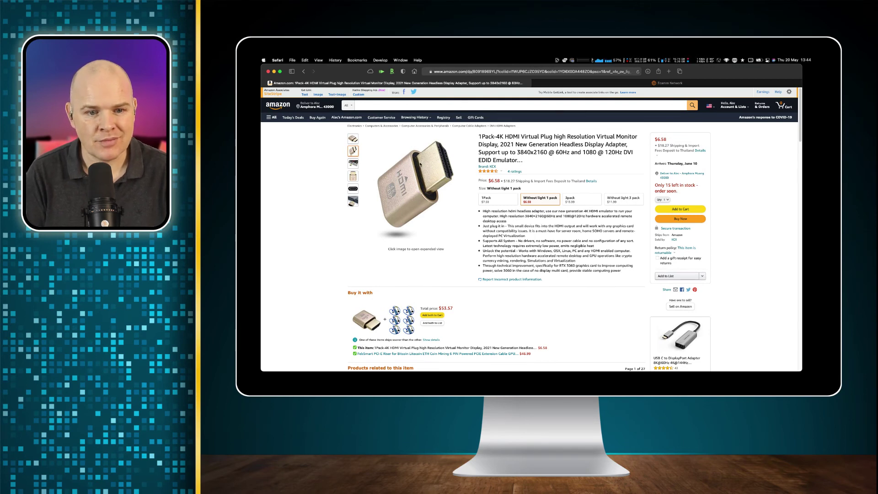
# - Browse the adapter's product photos down to the fourth thumbnail, showing the HDMI connector end-on
pyautogui.moveTo(356, 145)
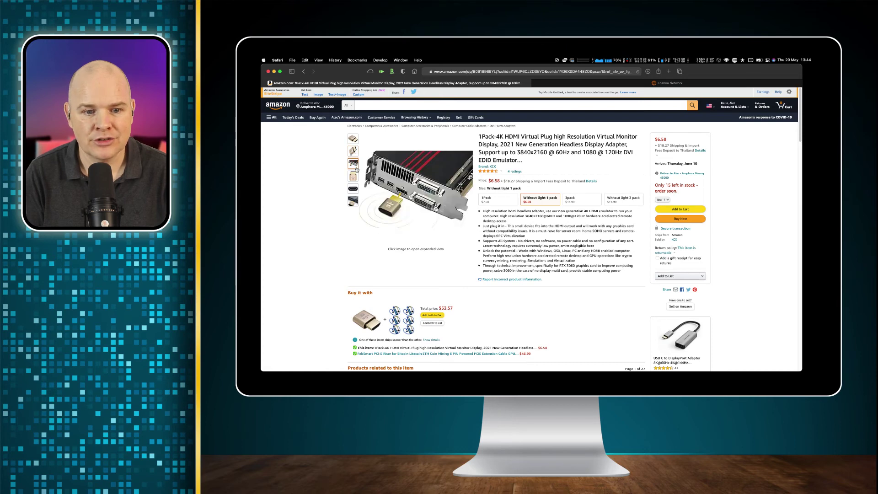
pyautogui.moveTo(357, 177)
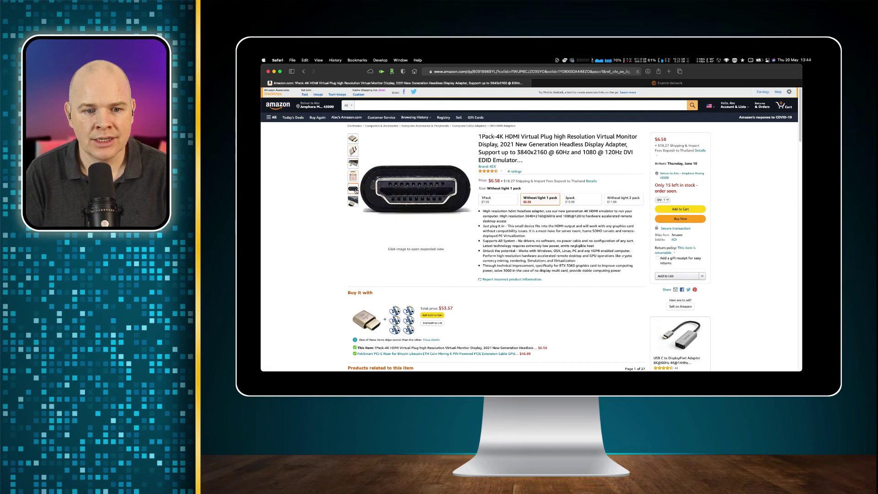